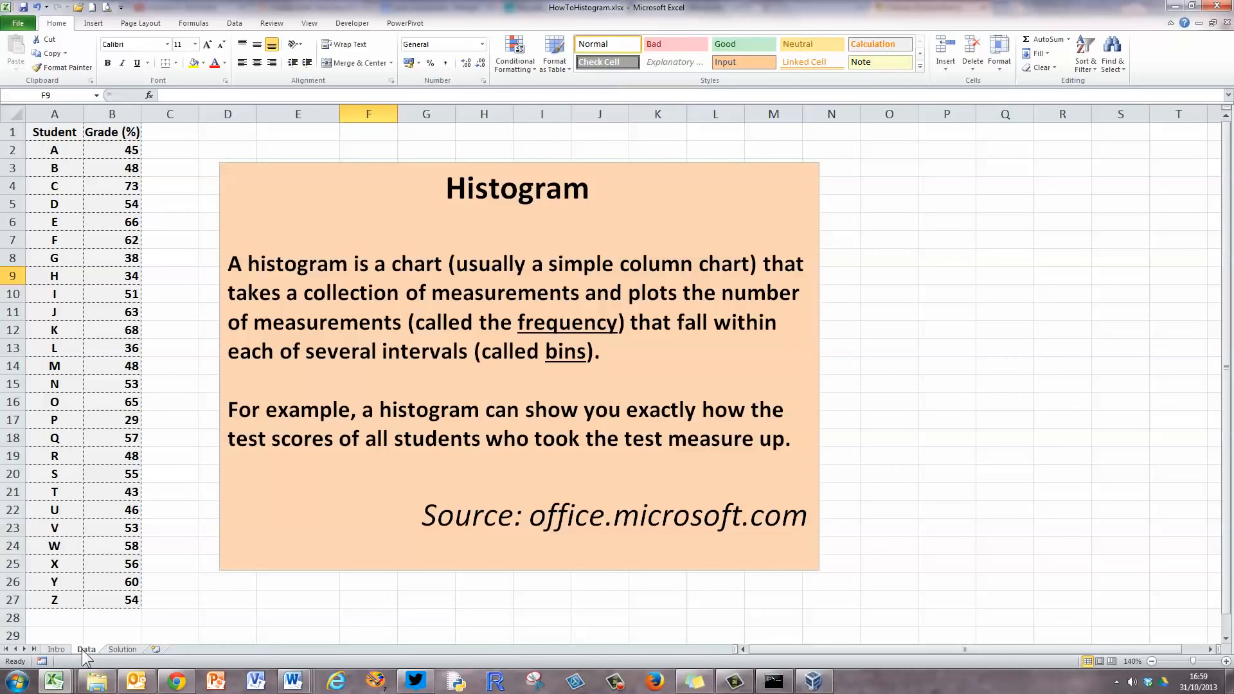
# Move the Histogram definition text box away from the grade data to around cell S26, and enter the heading "Bin limits" in E1.
pyautogui.click(275, 235)
pyautogui.moveTo(230, 165); pyautogui.dragTo(1133, 580)
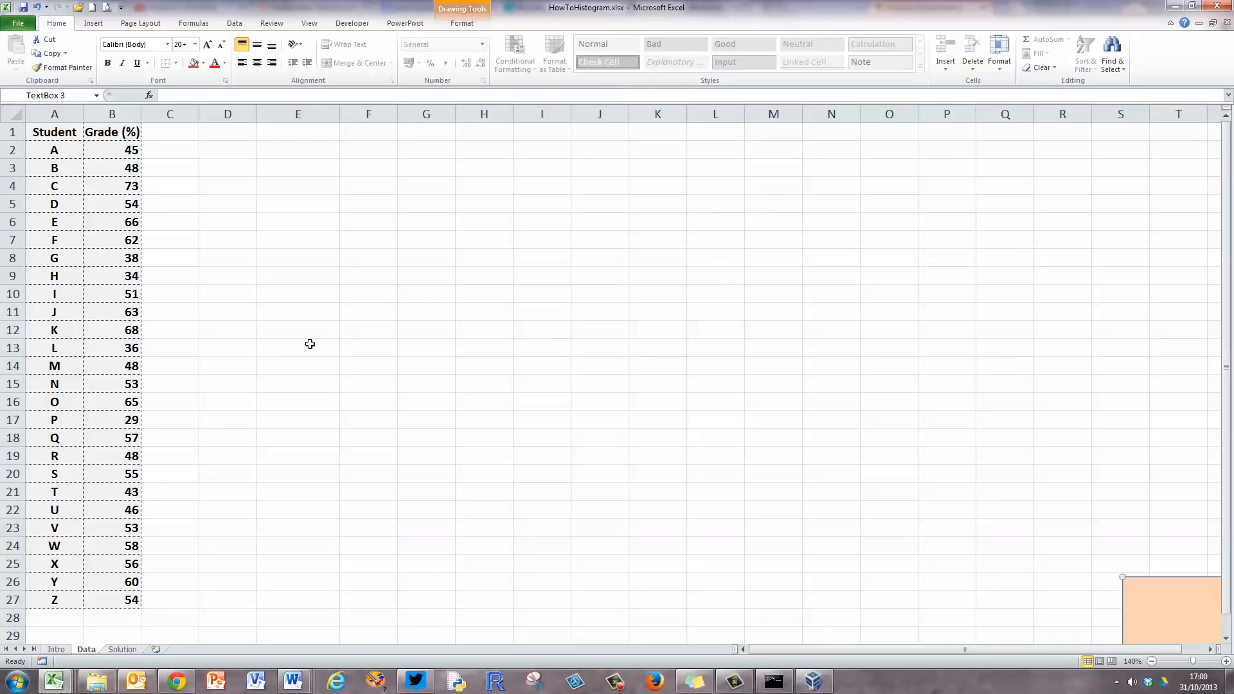
pyautogui.click(308, 131)
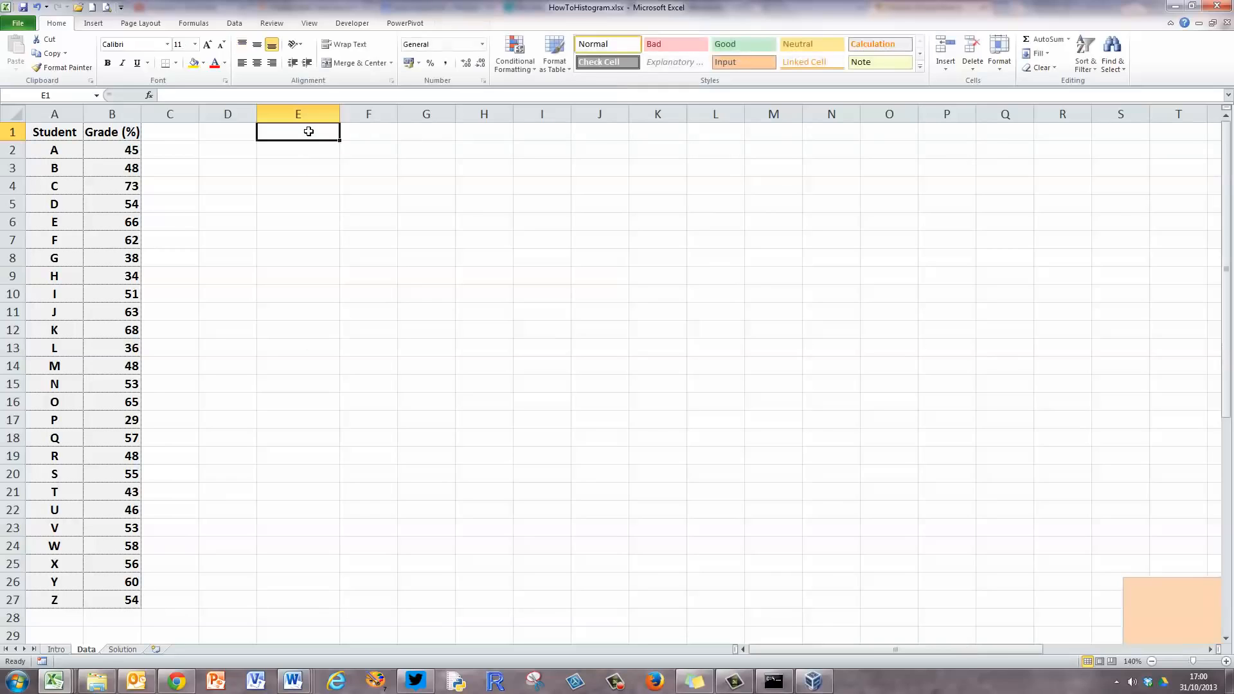
pyautogui.write('Bin')
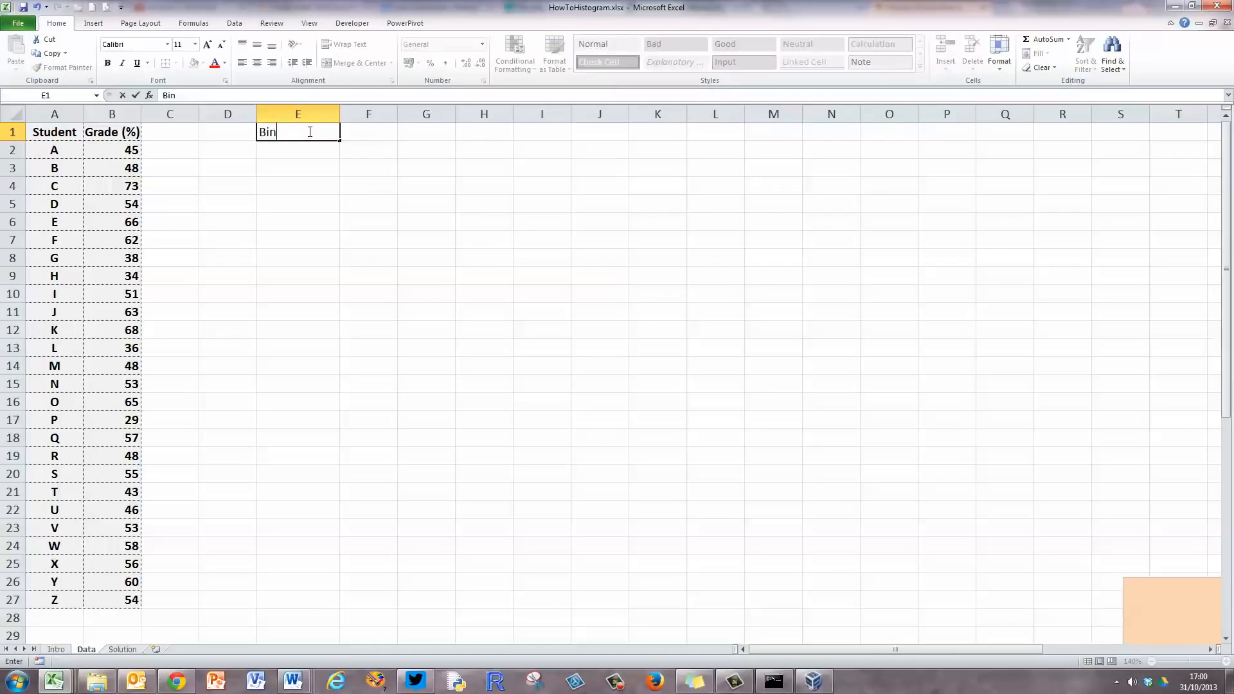
pyautogui.write(' limits')
pyautogui.press('Return')
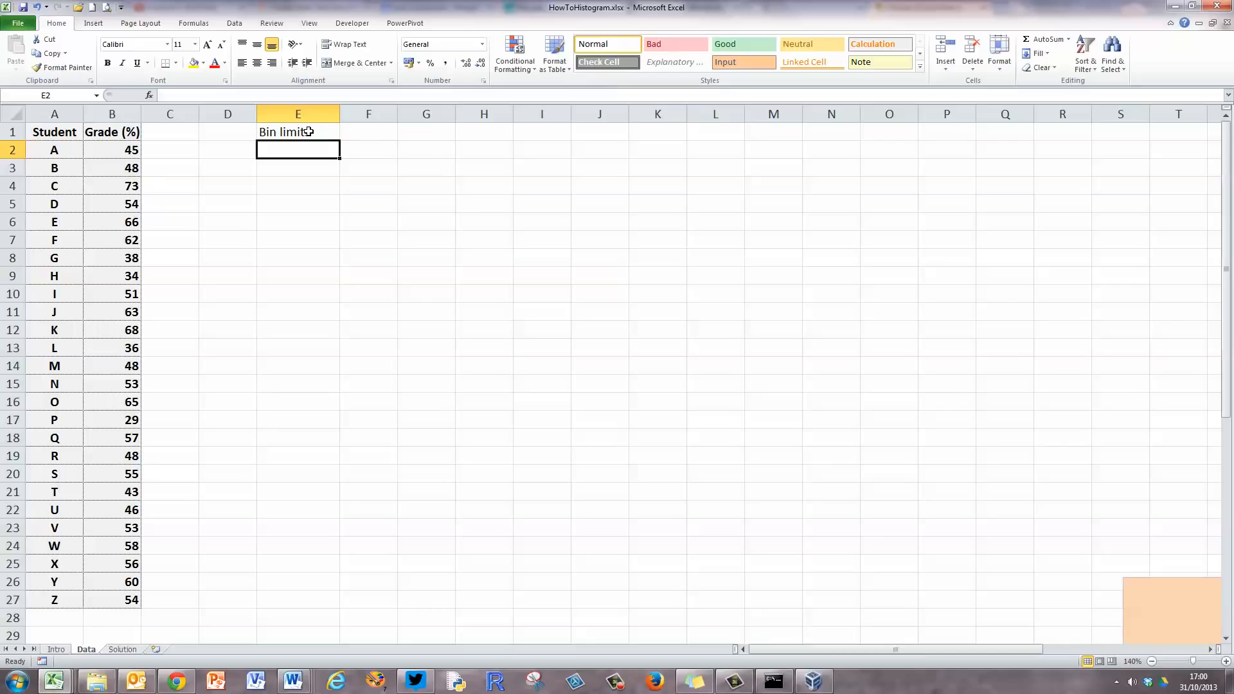
# Fill E2:E12 with bin limits from 0 to 100 in increments of 10, clearing any extra value below 100.
pyautogui.write('0')
pyautogui.press('Return')
pyautogui.write('10')
pyautogui.press('Return')
pyautogui.write('20')
pyautogui.press('Return')
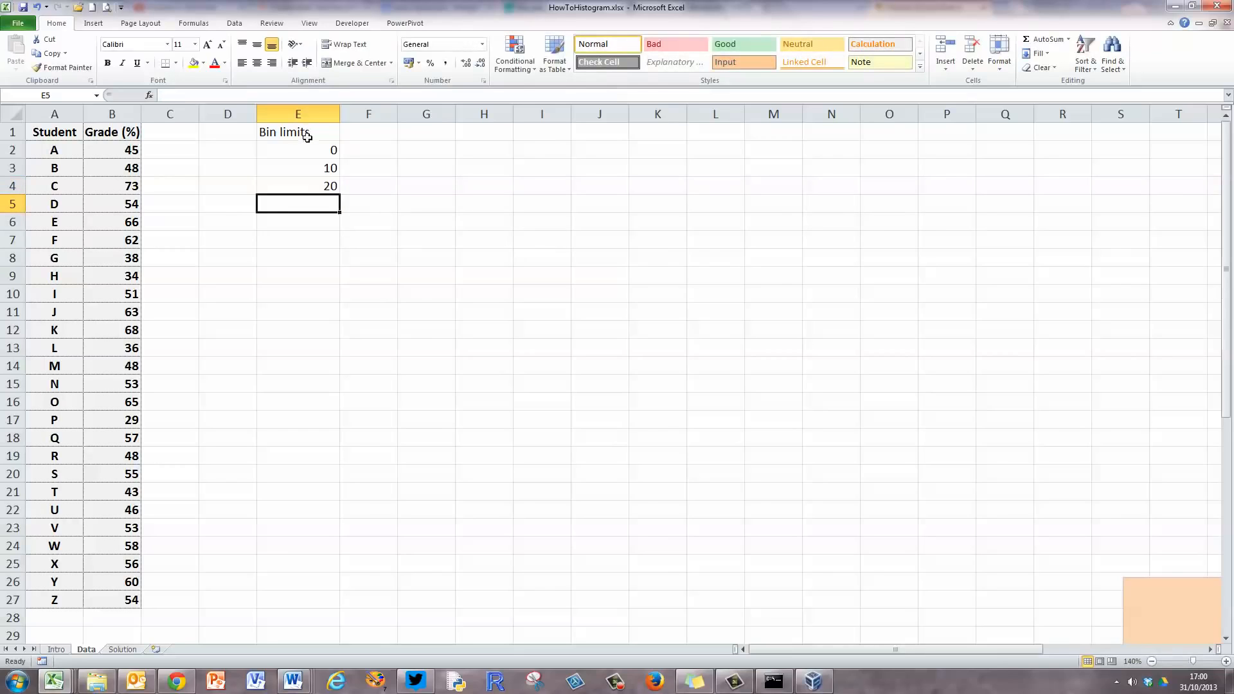
pyautogui.moveTo(328, 147); pyautogui.dragTo(341, 357)
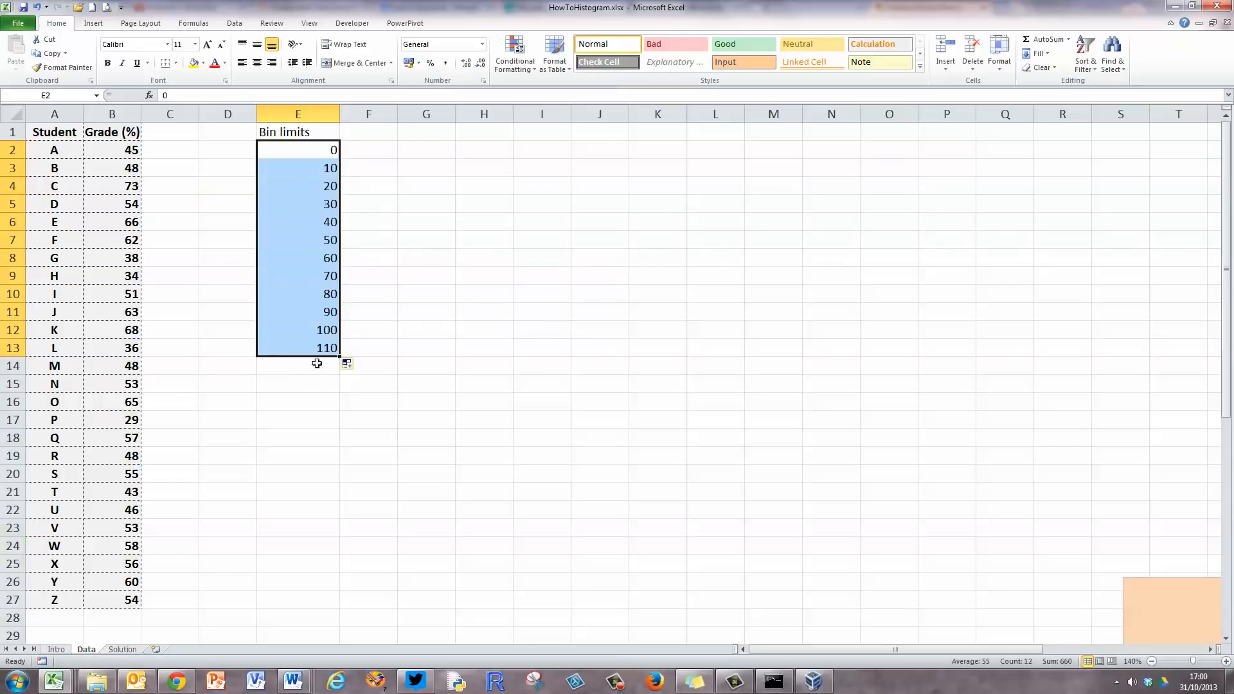
pyautogui.click(317, 364)
pyautogui.click(320, 348)
pyautogui.press('Delete')
pyautogui.click(305, 414)
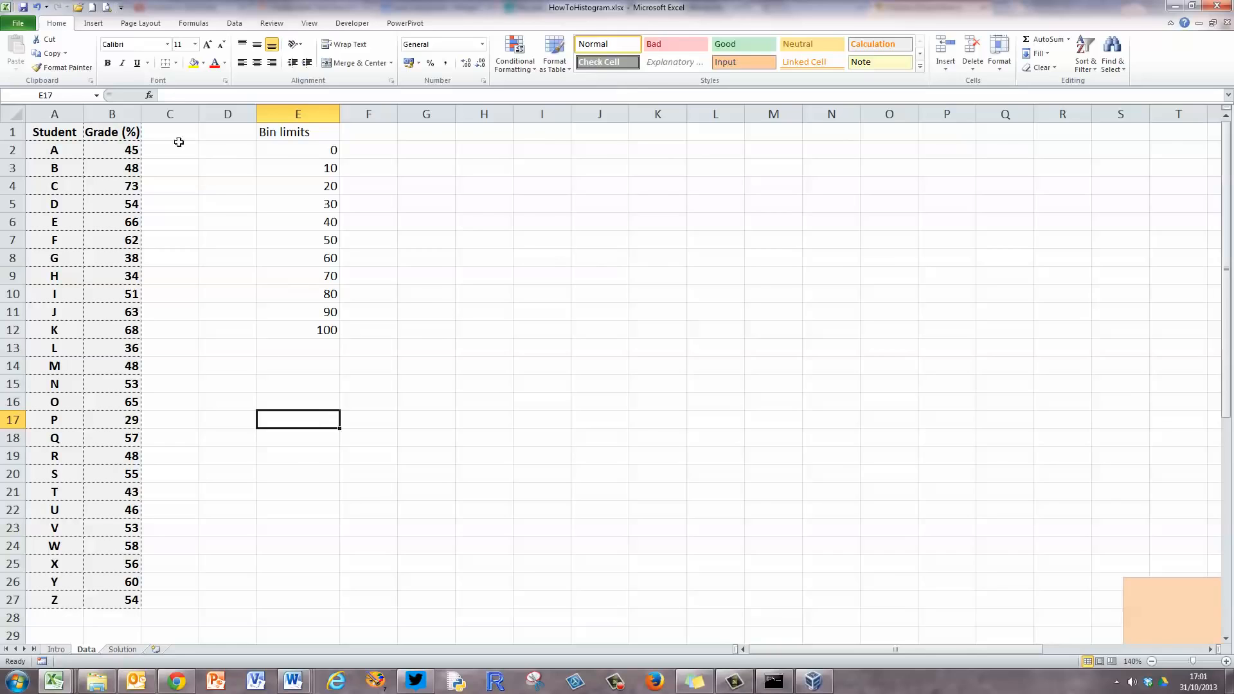
# Enable the Analysis ToolPak add-in in the Excel options.
pyautogui.click(18, 24)
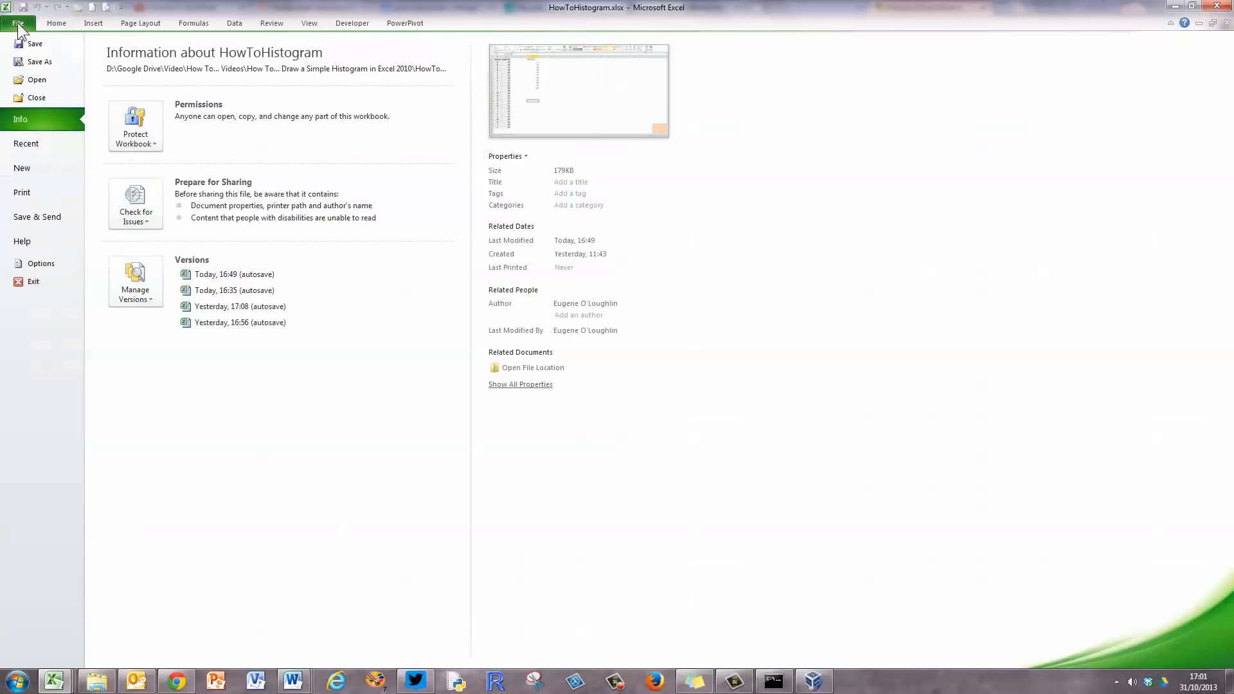
pyautogui.click(41, 263)
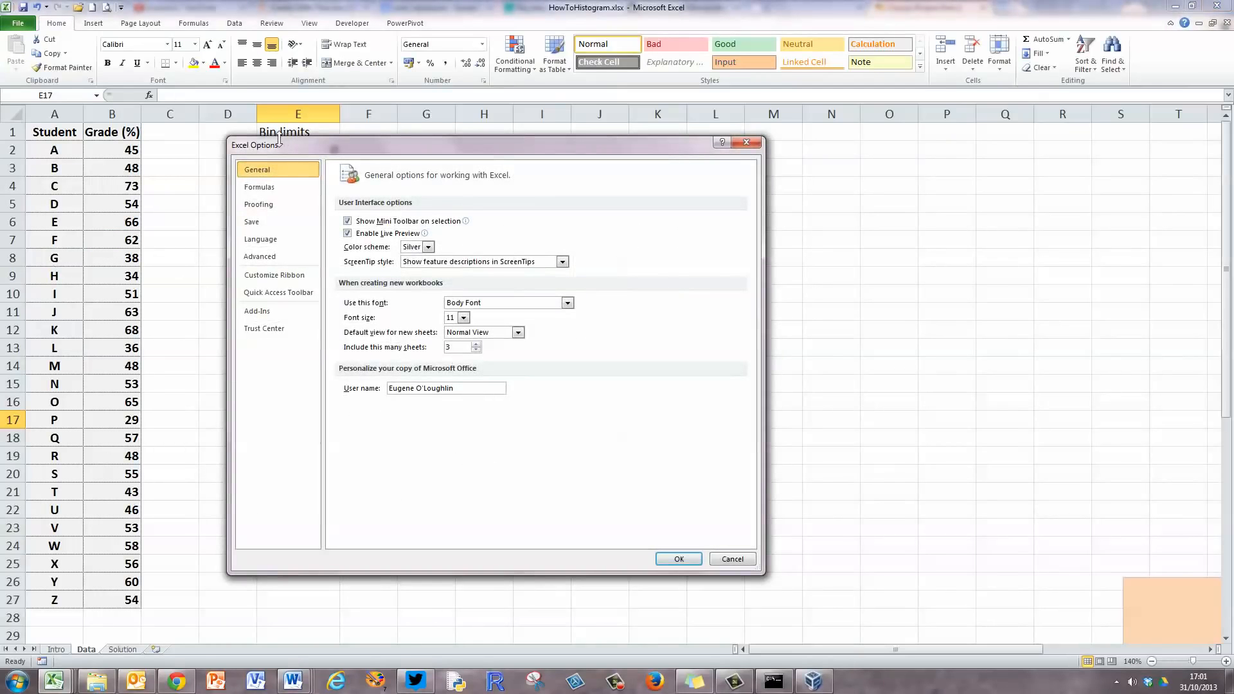
pyautogui.click(284, 313)
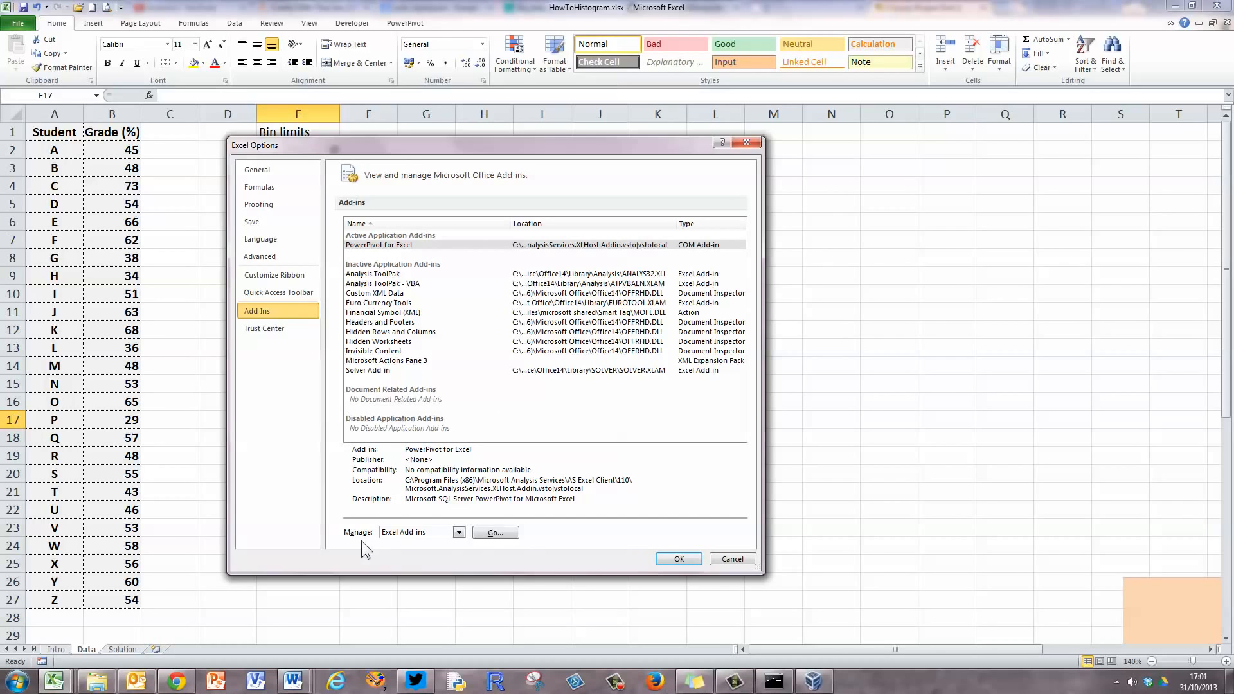
pyautogui.click(500, 536)
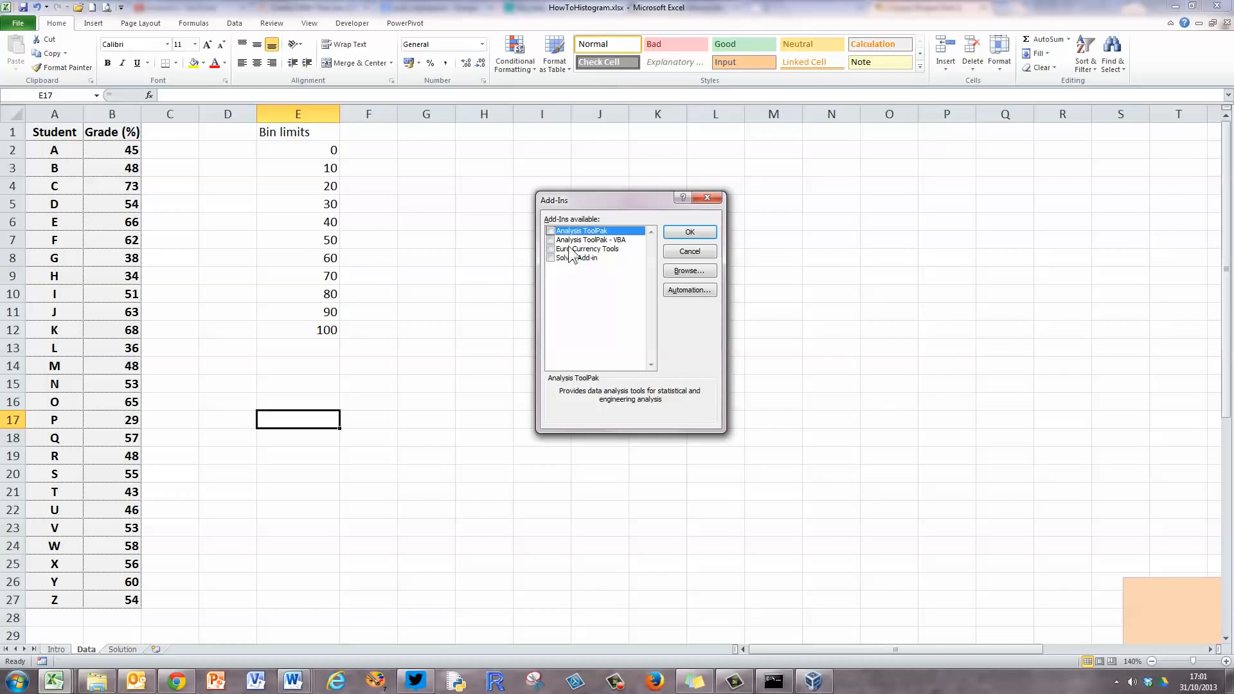
pyautogui.click(552, 231)
pyautogui.click(690, 233)
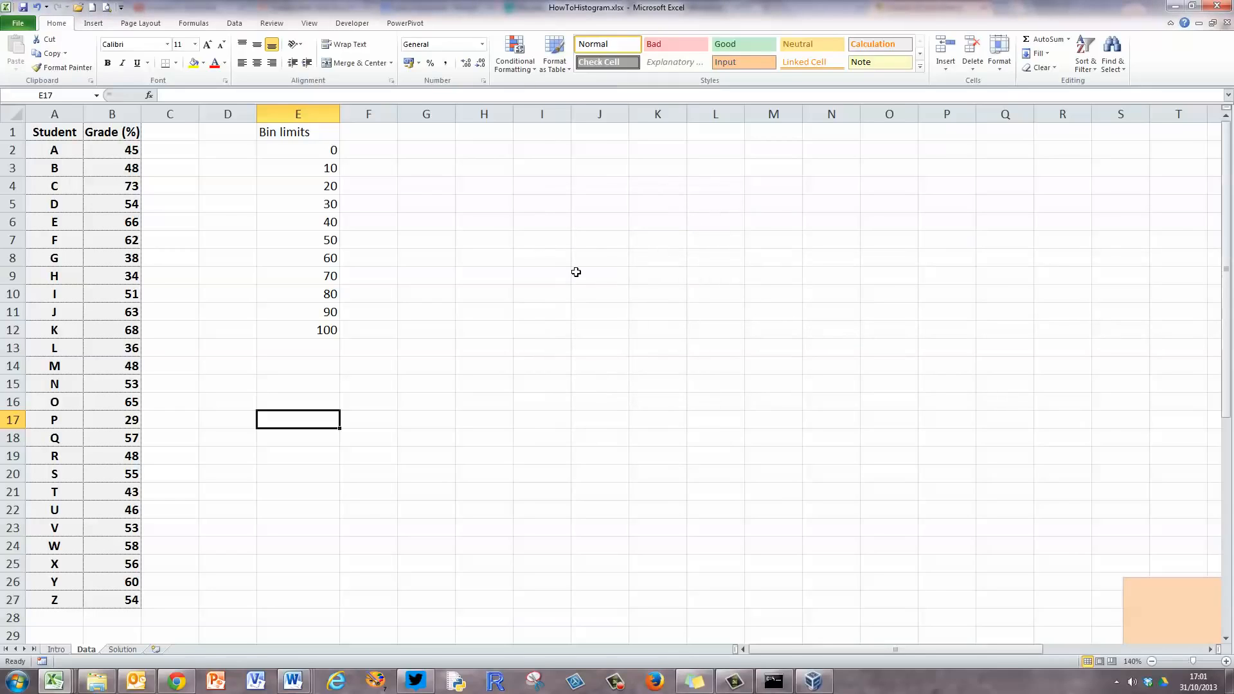
# Start the Histogram data analysis tool with input range B2:B27 and bin range E2:E12.
pyautogui.click(235, 23)
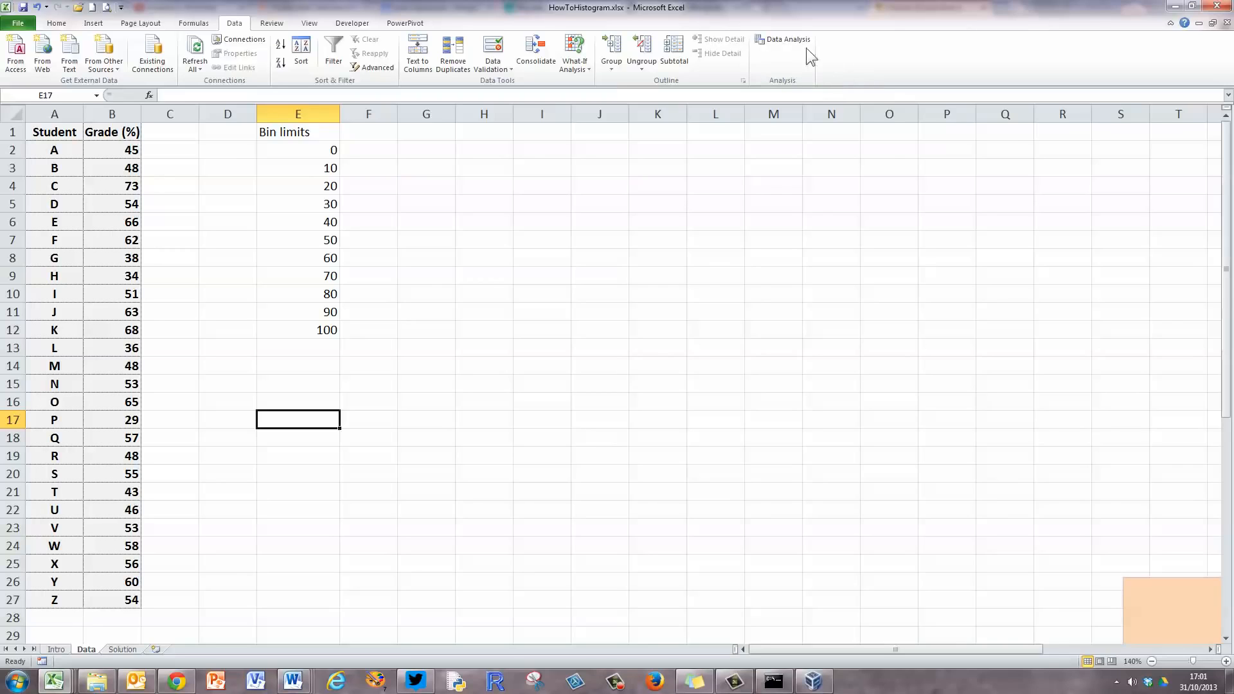
pyautogui.click(777, 37)
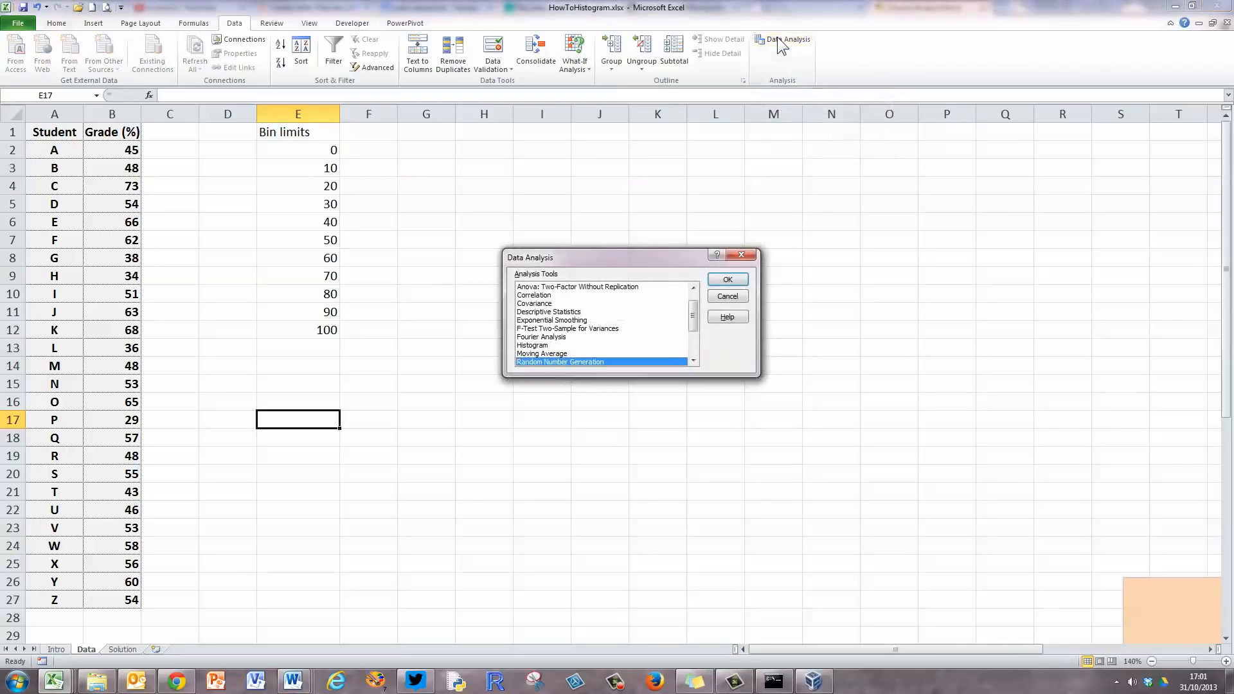
pyautogui.moveTo(693, 319)
pyautogui.mouseDown()
pyautogui.moveTo(694, 301)
pyautogui.moveTo(694, 354)
pyautogui.moveTo(699, 316)
pyautogui.mouseUp()
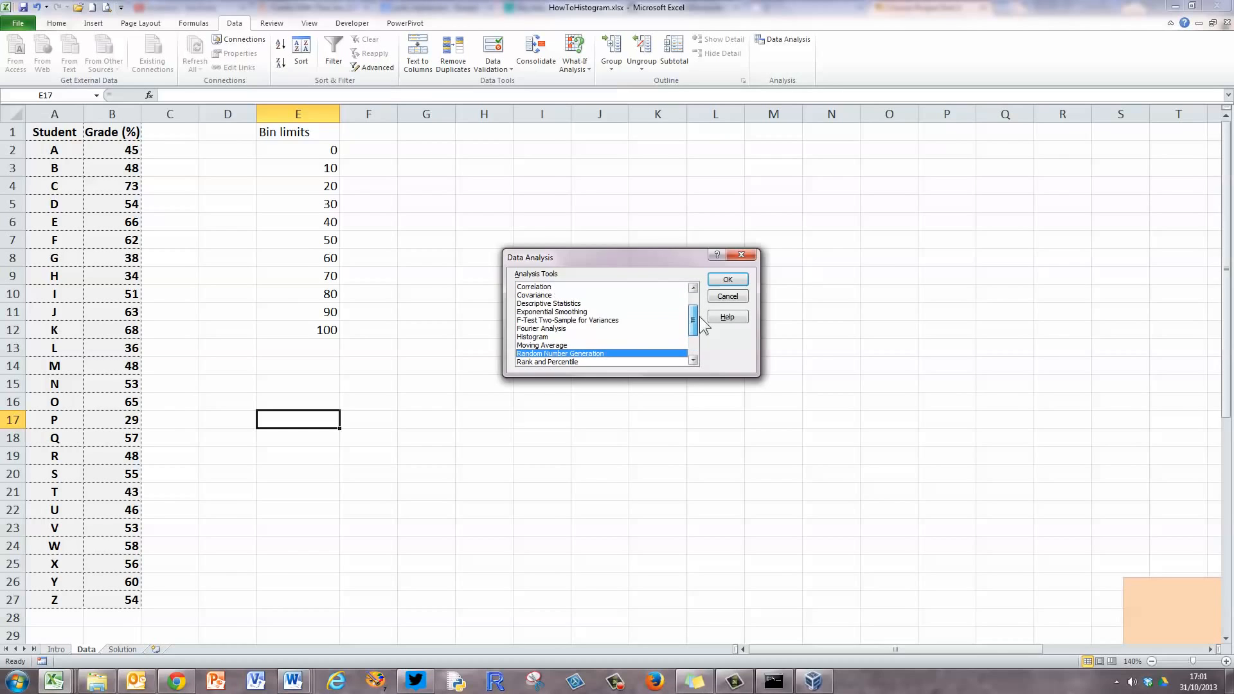
pyautogui.click(538, 338)
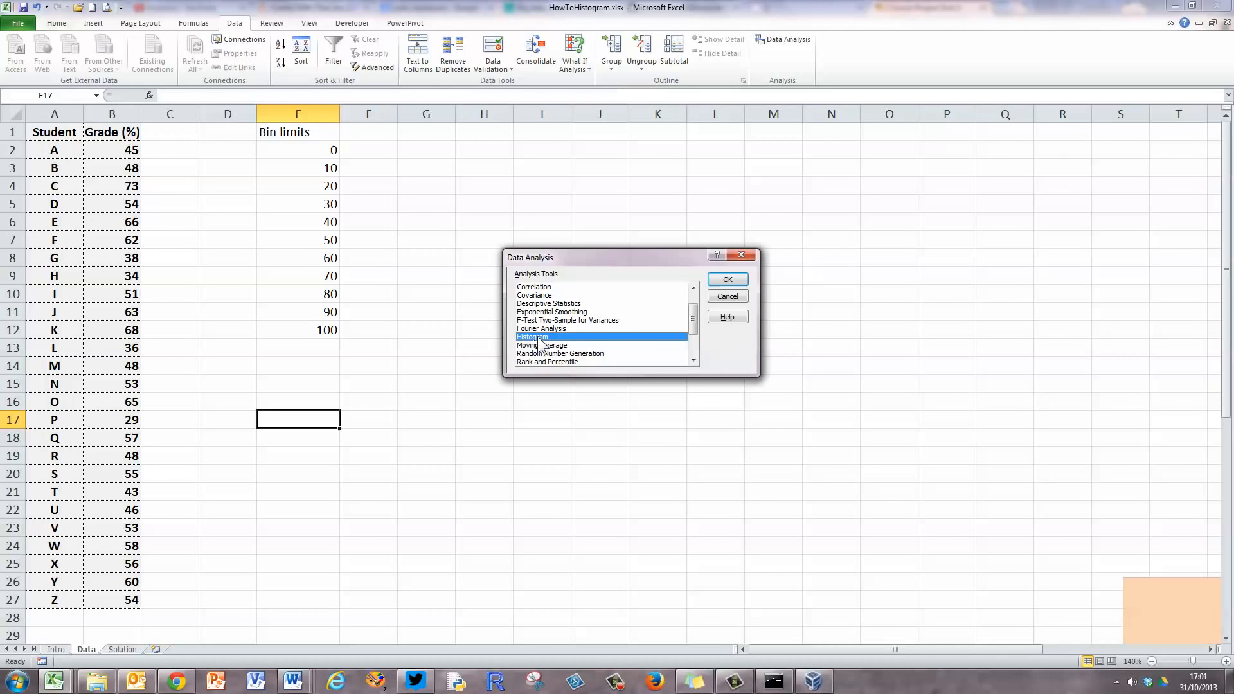
pyautogui.click(733, 281)
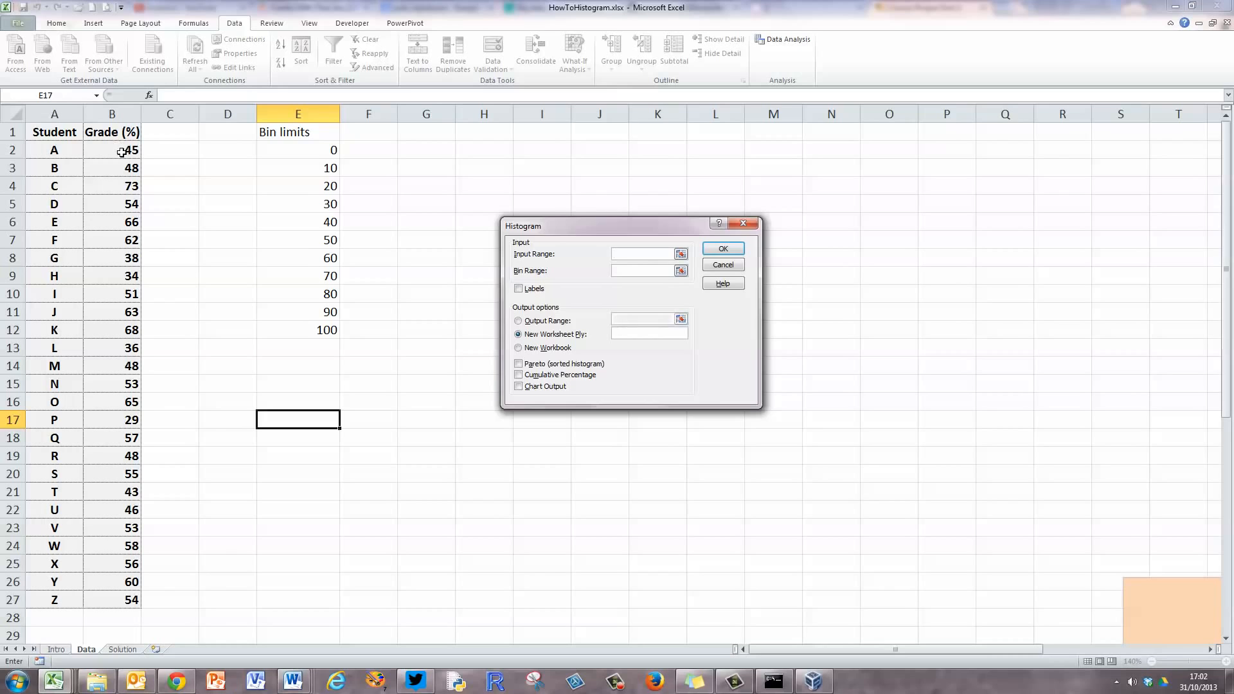
pyautogui.moveTo(121, 152); pyautogui.dragTo(94, 597)
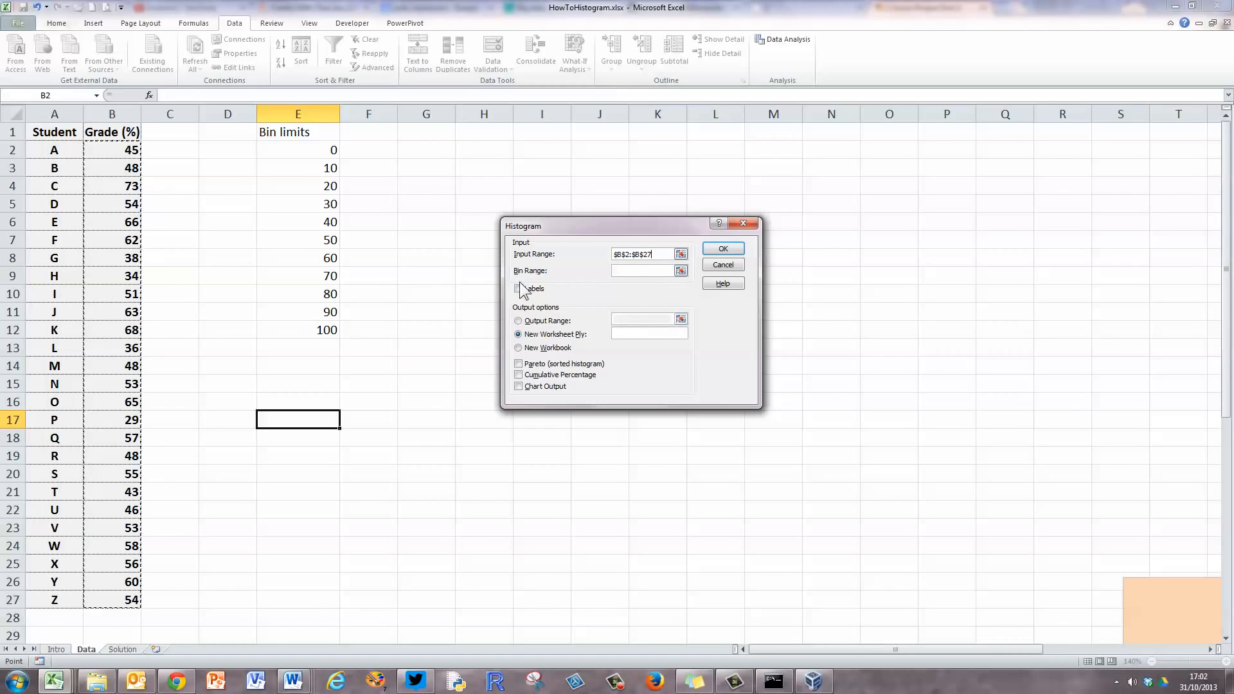
pyautogui.click(635, 270)
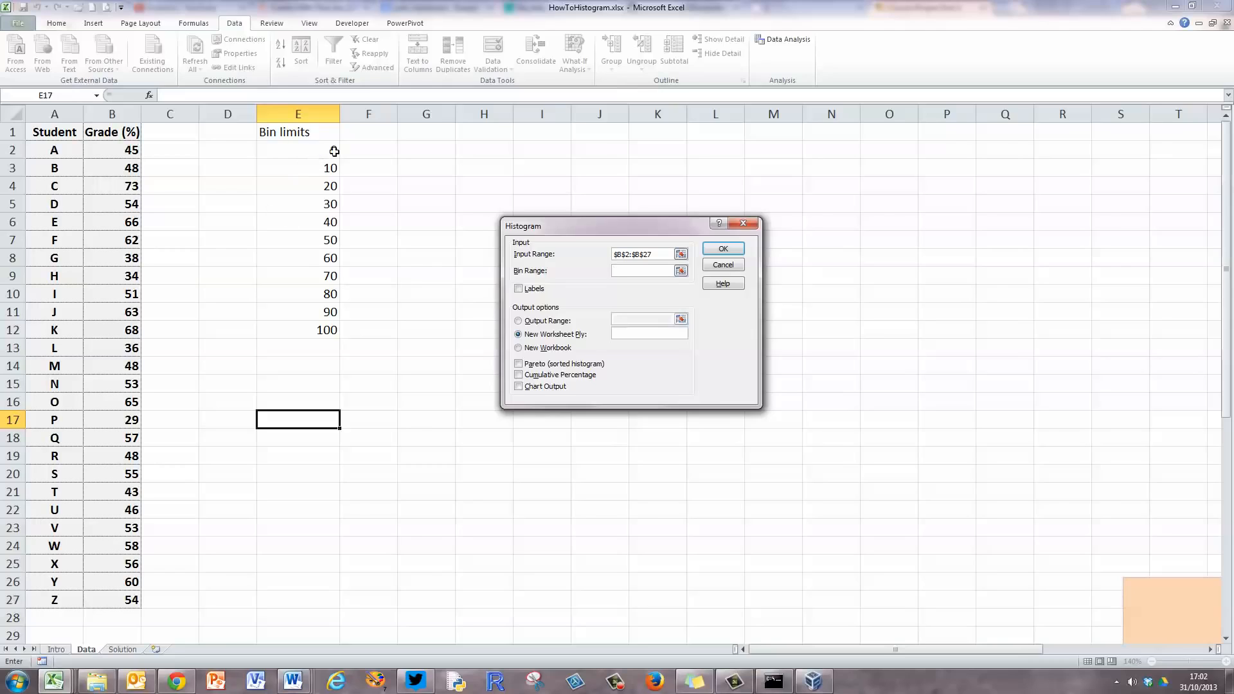
pyautogui.moveTo(325, 151); pyautogui.dragTo(311, 326)
# Generate the histogram with Labels and Chart Output enabled and its output range starting at H1.
pyautogui.click(518, 289)
pyautogui.click(518, 320)
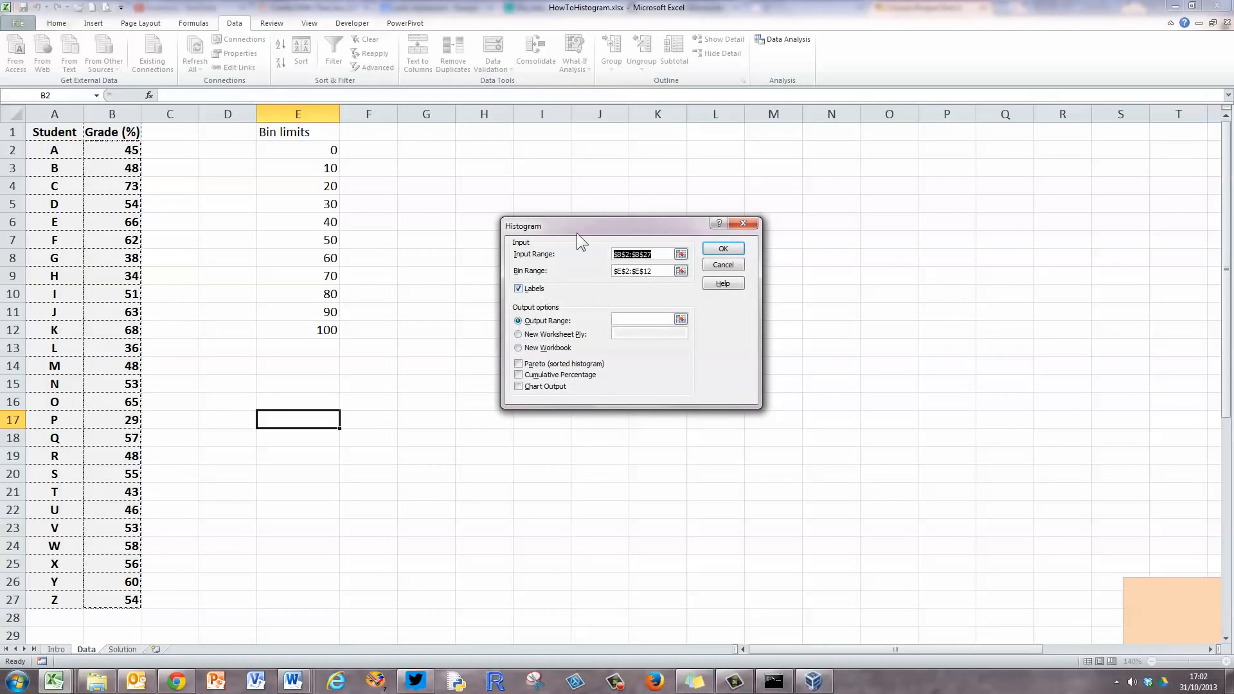
pyautogui.click(624, 320)
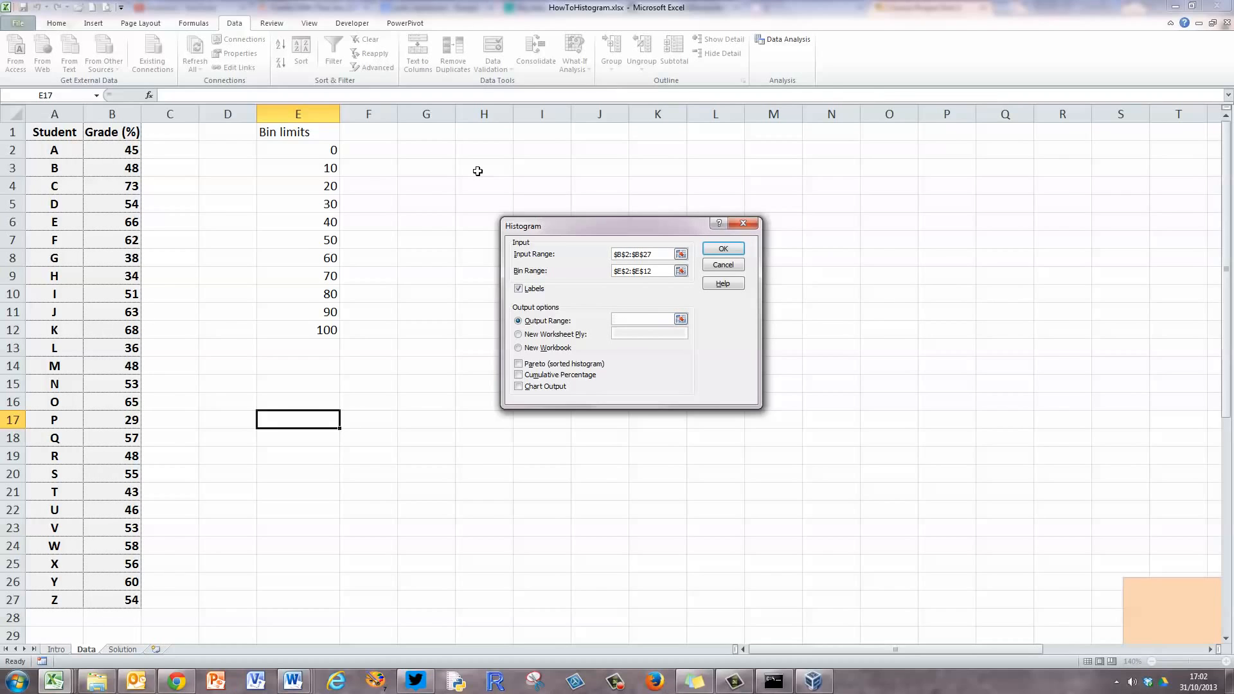
pyautogui.click(477, 132)
pyautogui.click(518, 386)
pyautogui.click(723, 249)
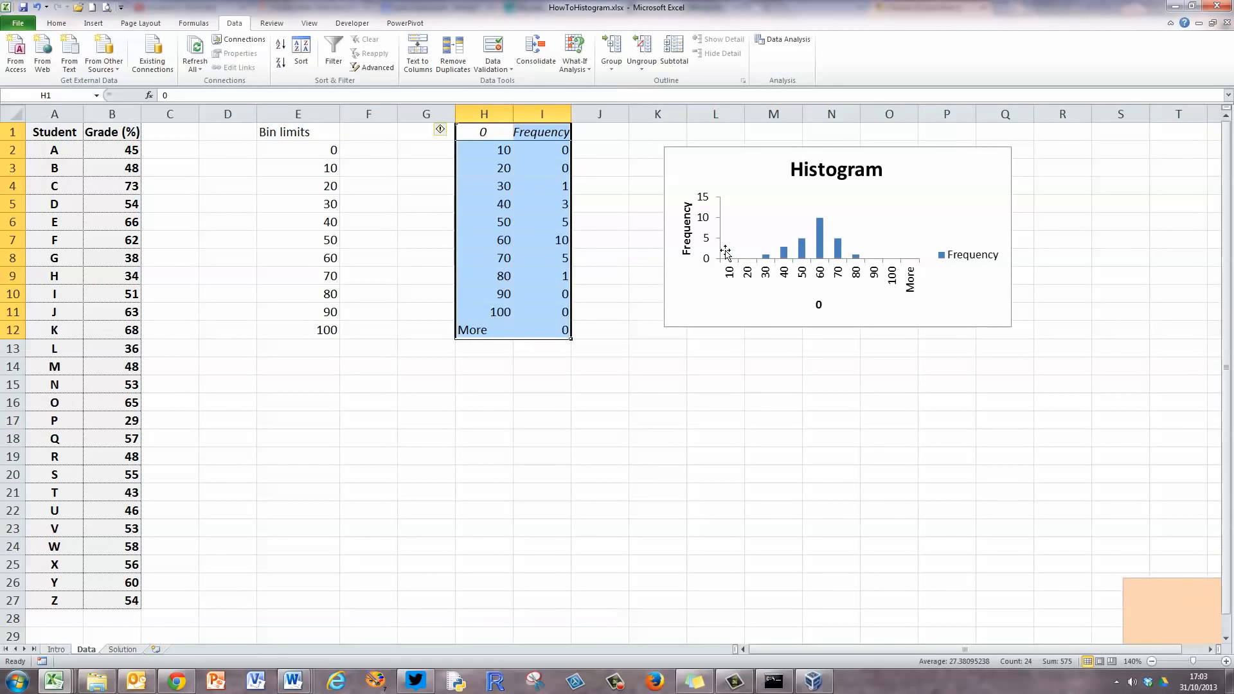
pyautogui.click(627, 373)
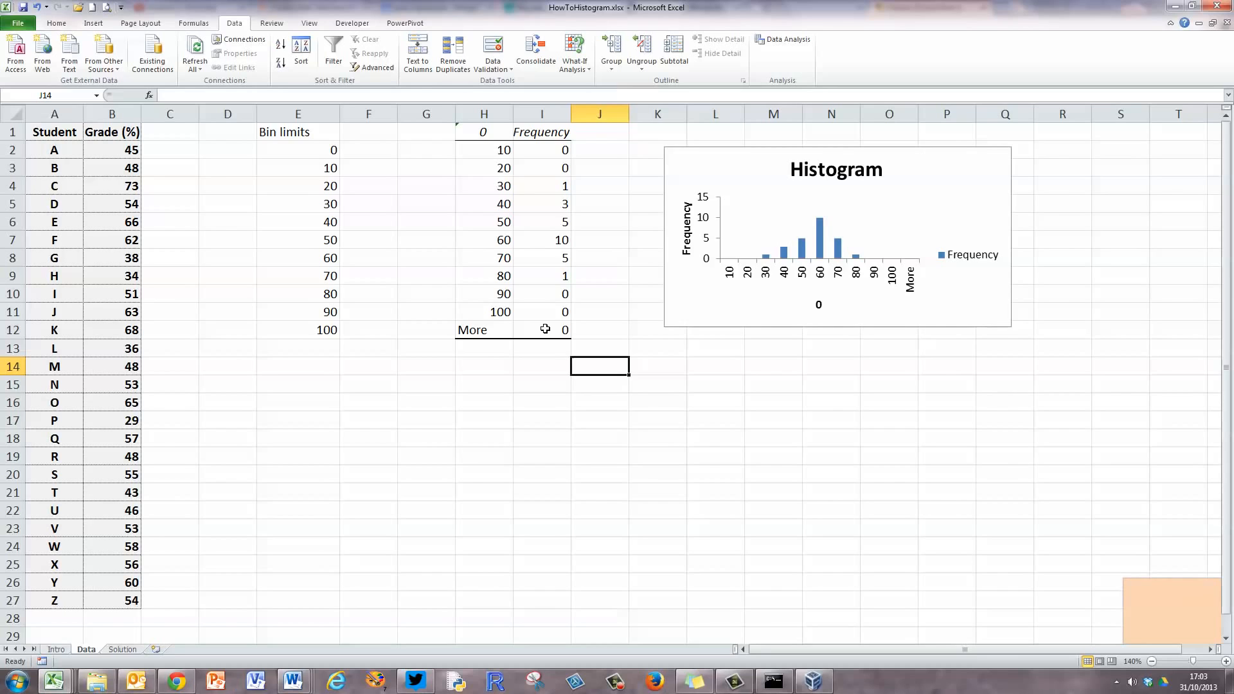
# Move the histogram chart beside the frequency table and enlarge it to span about columns J to T, down to row 28.
pyautogui.click(767, 146)
pyautogui.moveTo(767, 147); pyautogui.dragTo(697, 133)
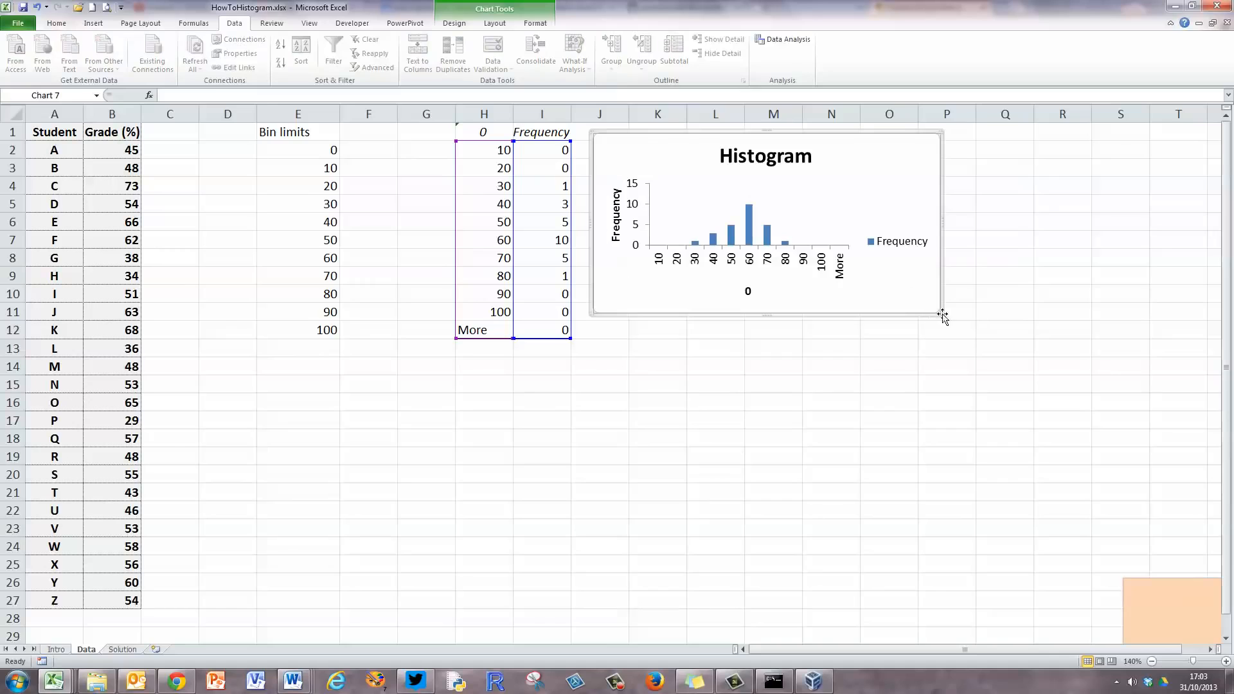
pyautogui.moveTo(942, 317); pyautogui.dragTo(1181, 619)
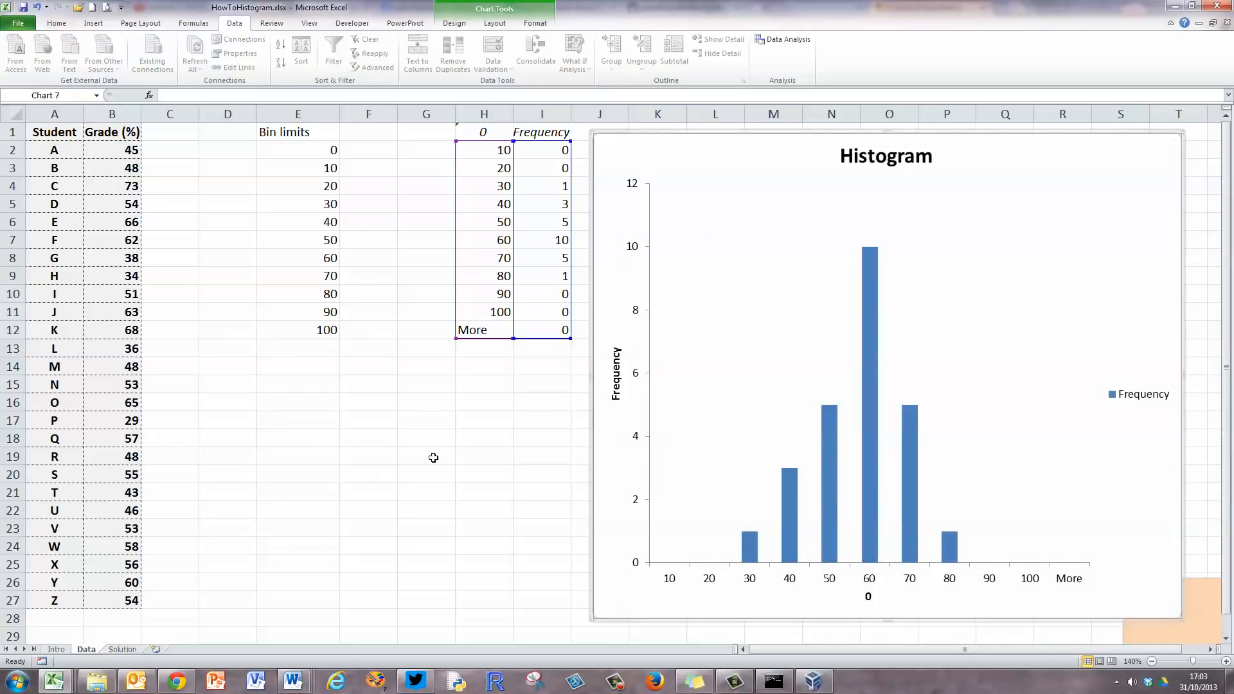